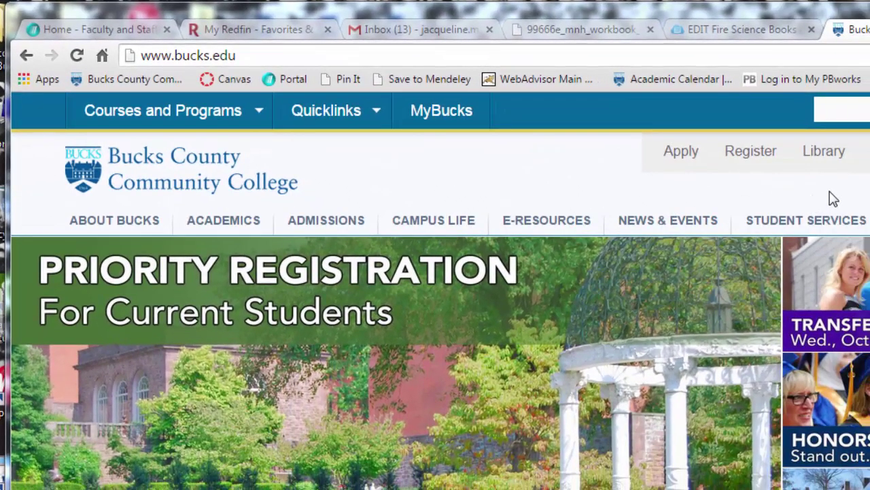
# Step: Open the Bucks Library page and scroll down to its Catalog search box
pyautogui.click(830, 166)
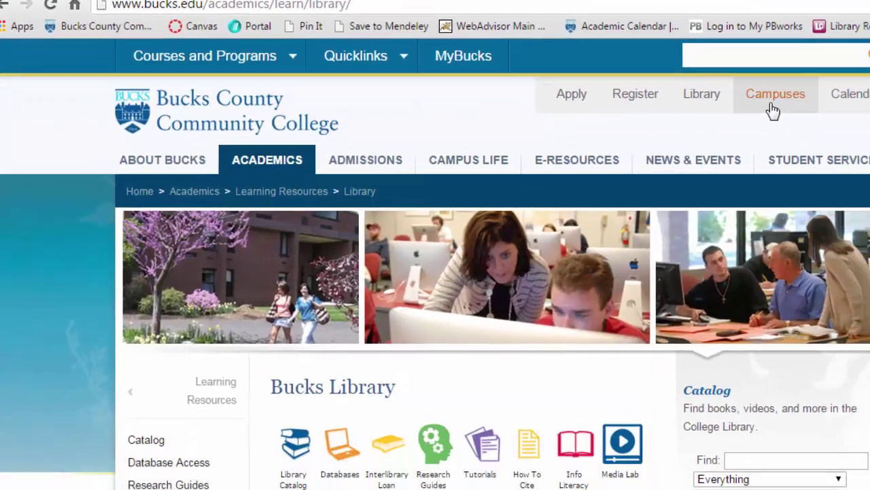
pyautogui.moveTo(840, 387)
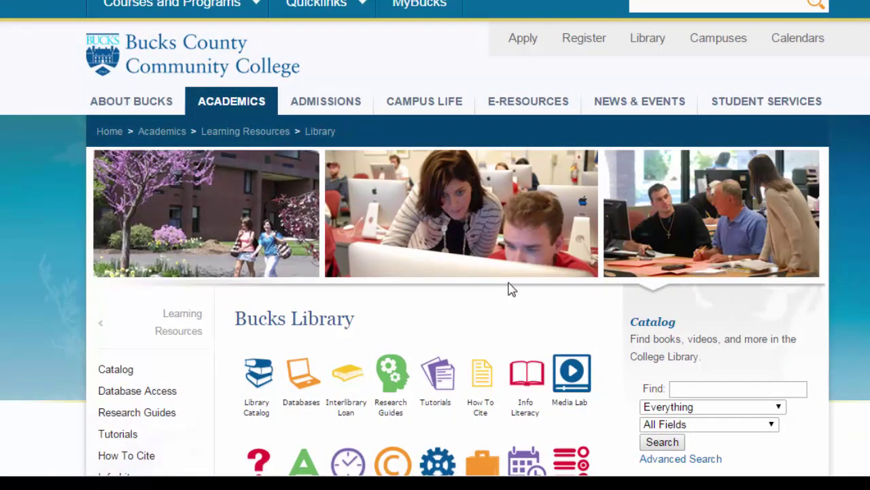
pyautogui.scroll(-2, 509, 286)
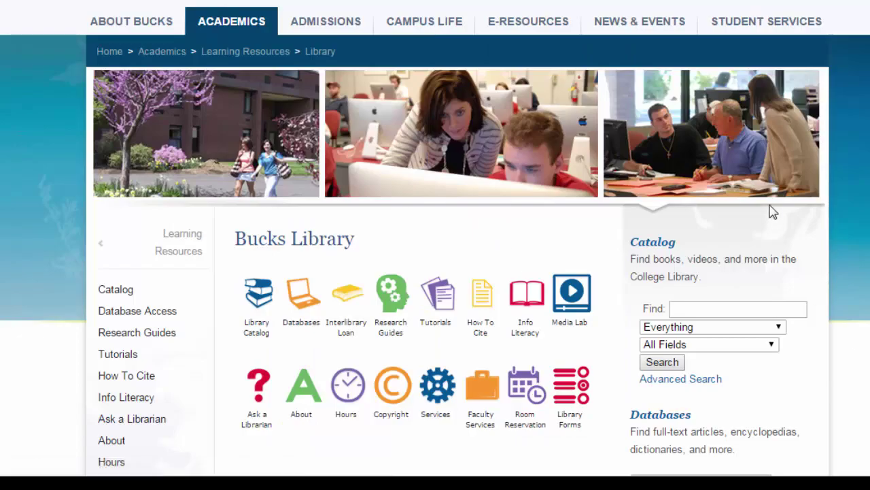
pyautogui.scroll(-1, 771, 210)
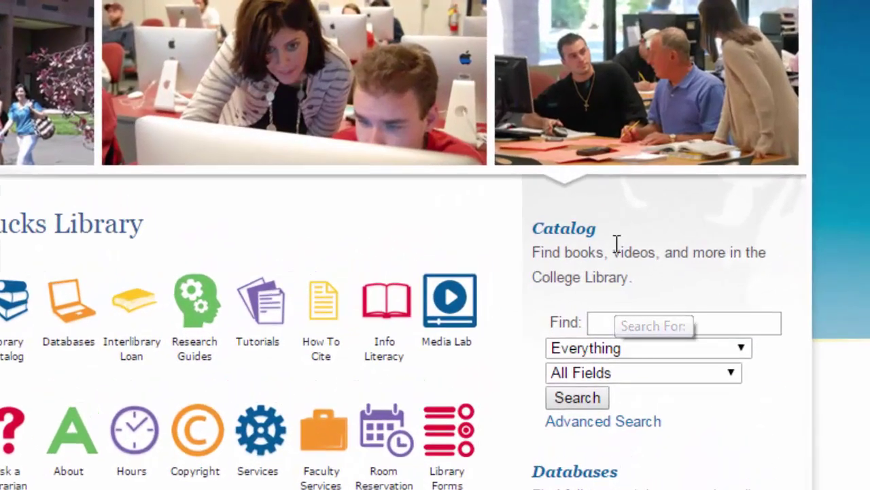
# Step: Enter 'fire' in the catalog Find box and limit the material type to Books or Online Books
pyautogui.click(652, 327)
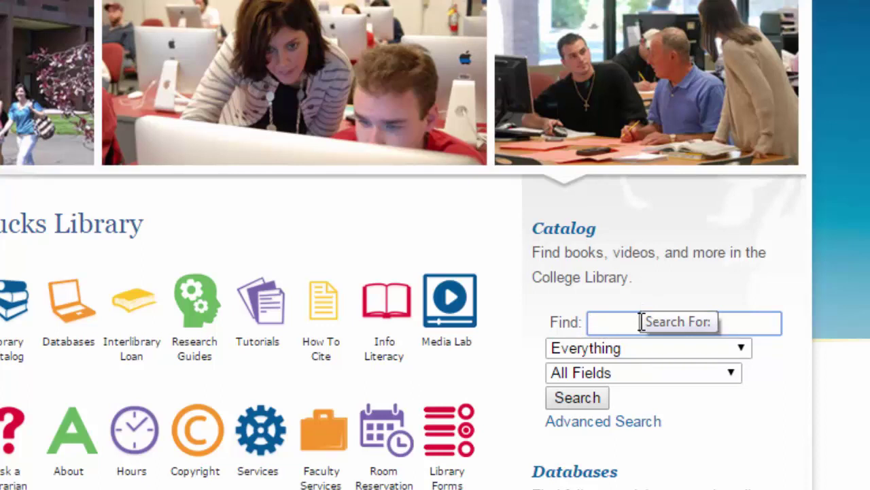
pyautogui.write('"fire"')
pyautogui.click(741, 350)
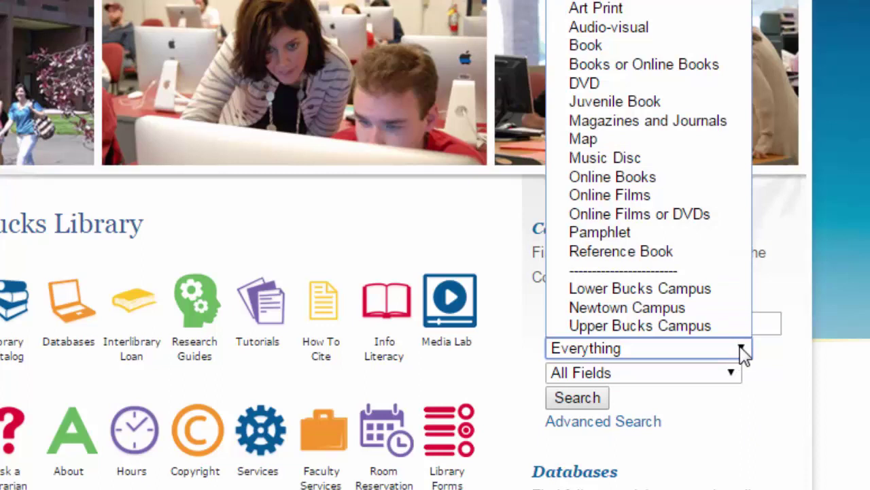
pyautogui.click(727, 66)
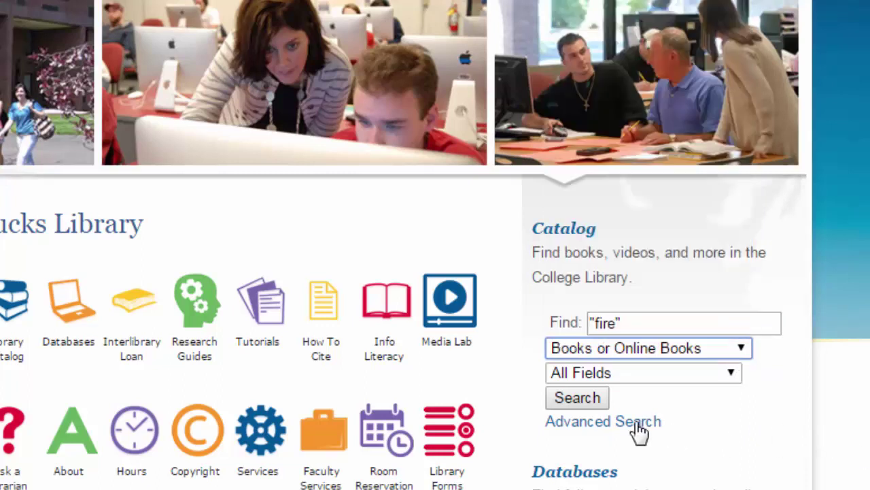
# Step: Run the 'fire' book search and scroll the 381 results down to the Subject filters
pyautogui.click(583, 403)
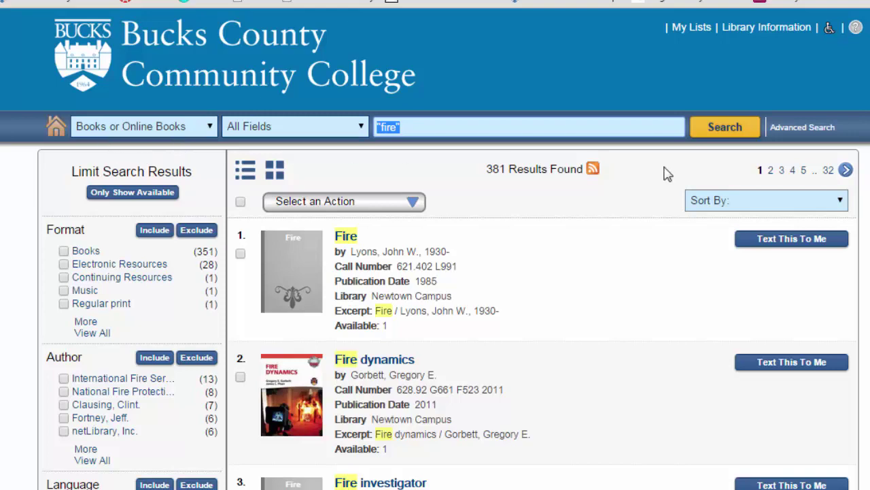
pyautogui.scroll(-4, 666, 173)
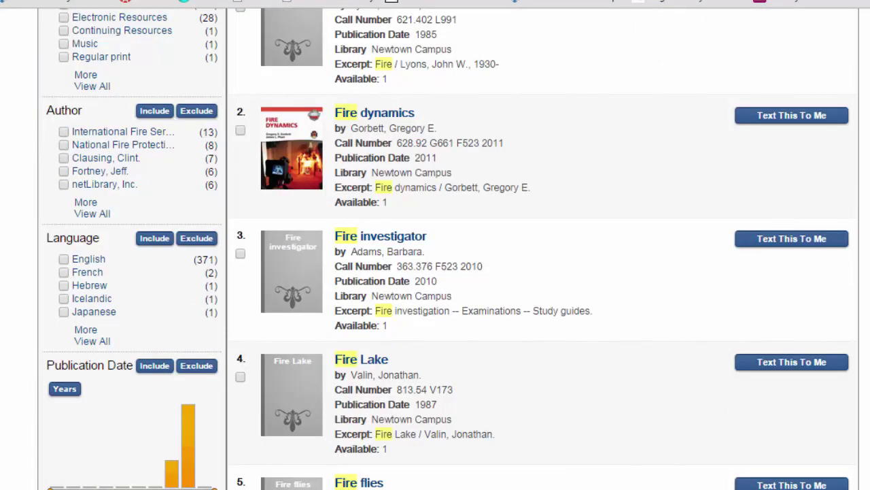
pyautogui.scroll(-4, 544, 245)
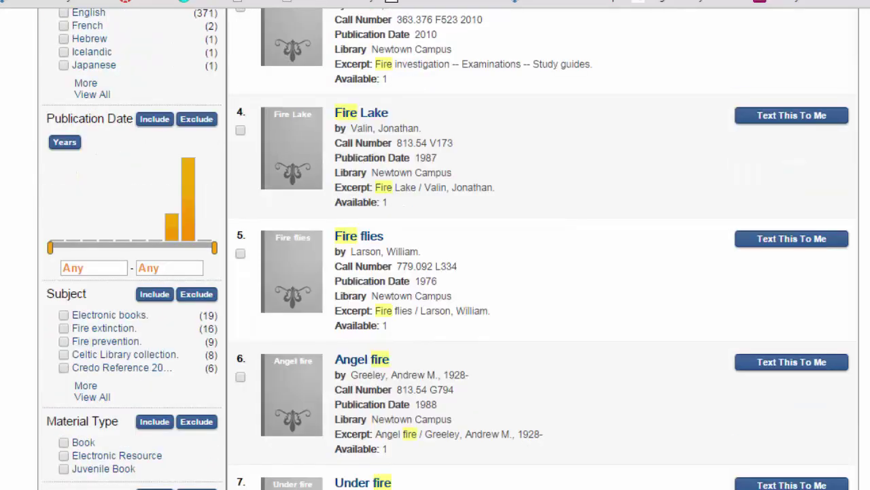
pyautogui.scroll(-1, 435, 244)
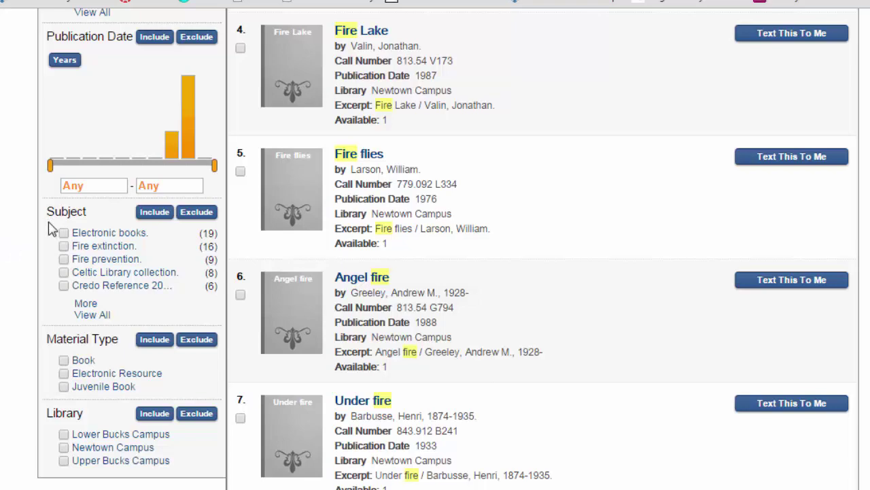
# Step: Open View All under the Subject filter to list every subject for the fire results
pyautogui.click(96, 316)
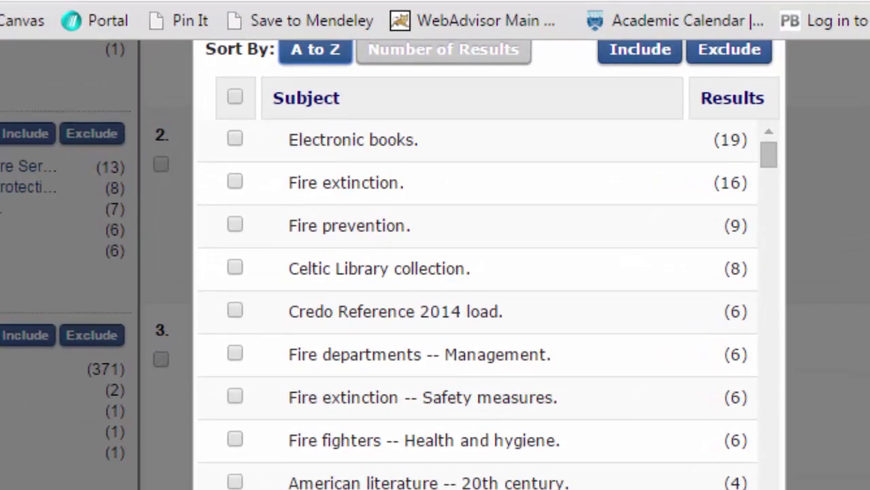
pyautogui.scroll(2, 476, 265)
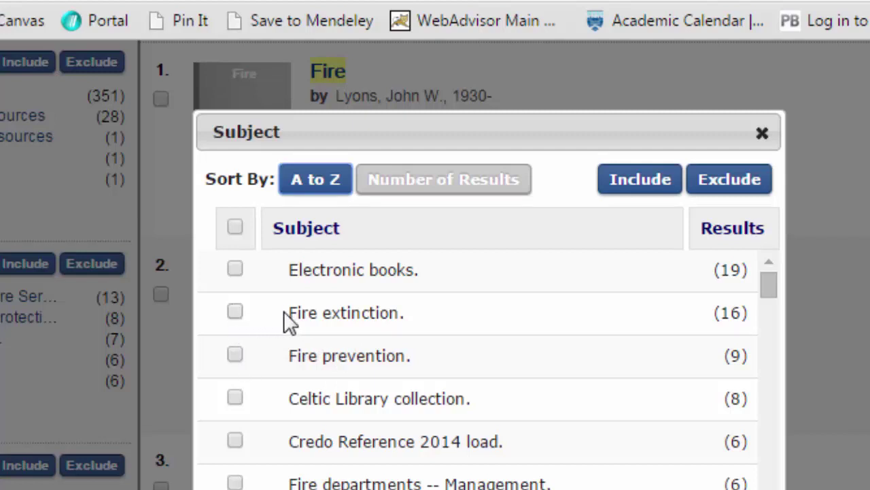
# Step: Tick Fire extinction, Credo Reference 2014 load, Fire extinction -- Safety measures and Fire fighters -- Health and hygiene
pyautogui.click(236, 312)
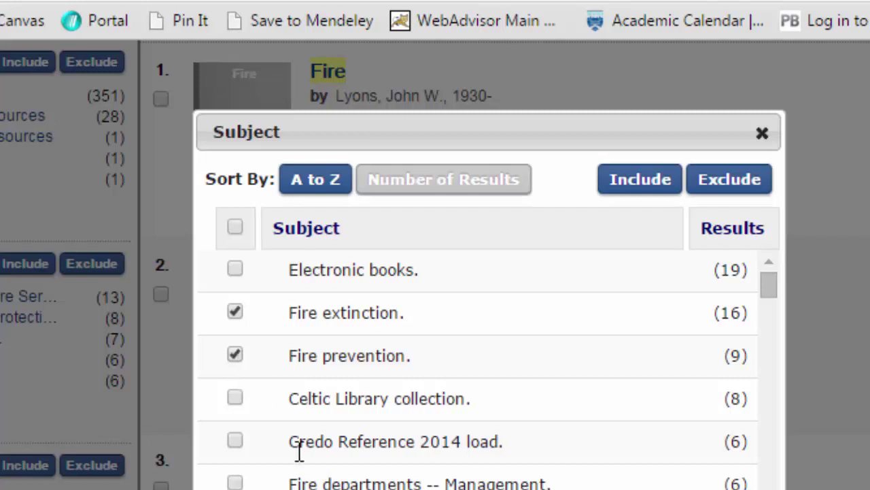
pyautogui.click(234, 441)
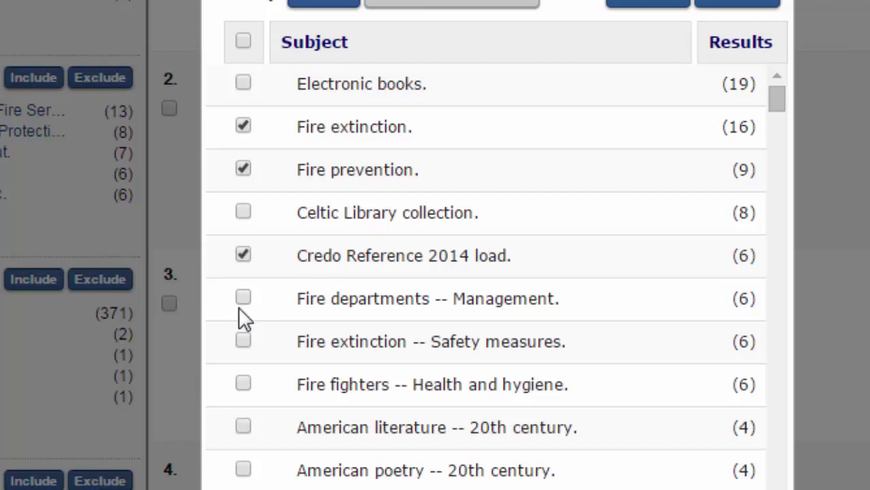
pyautogui.click(243, 344)
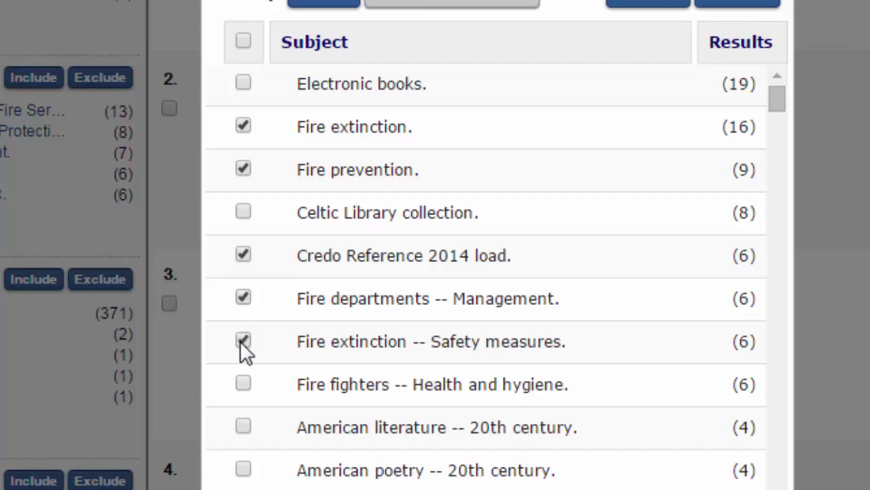
pyautogui.click(244, 385)
# Step: Also tick Fire extinction -- Handbooks, manuals, etc. and Fire fighters -- Safety measures
pyautogui.scroll(-8, 260, 423)
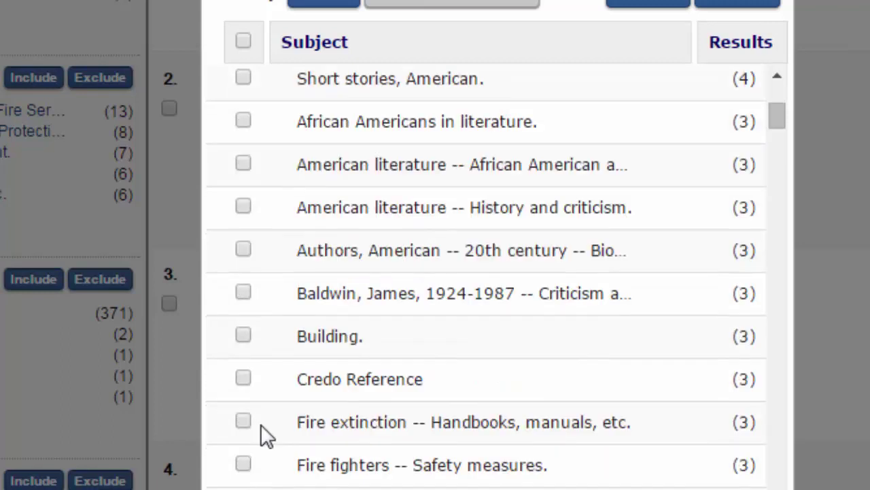
pyautogui.click(247, 421)
pyautogui.click(244, 465)
pyautogui.scroll(-2, 515, 467)
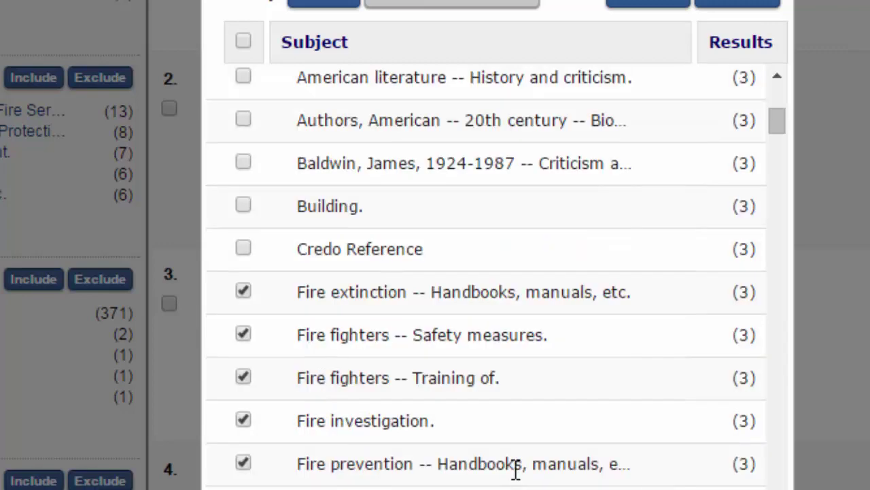
pyautogui.scroll(-4, 514, 467)
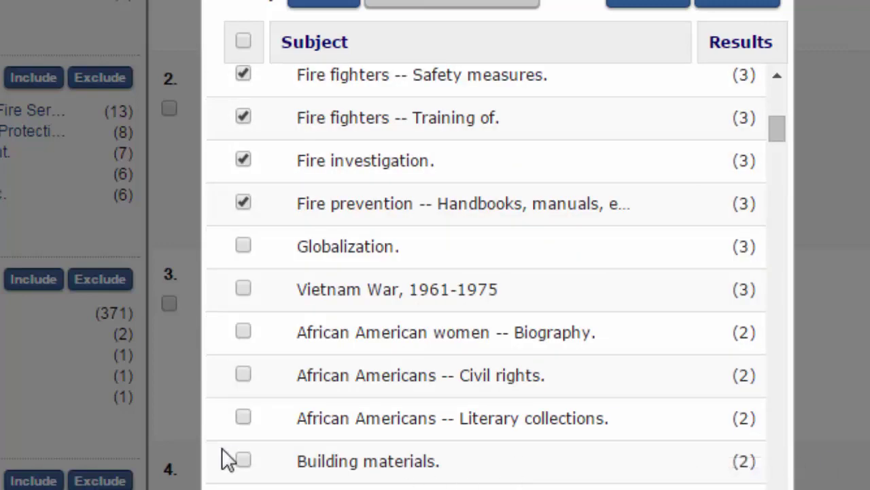
# Step: Add the Building materials and Fire investigation -- Standards subjects to the selection
pyautogui.click(246, 463)
pyautogui.scroll(-2, 434, 488)
pyautogui.scroll(-2, 434, 488)
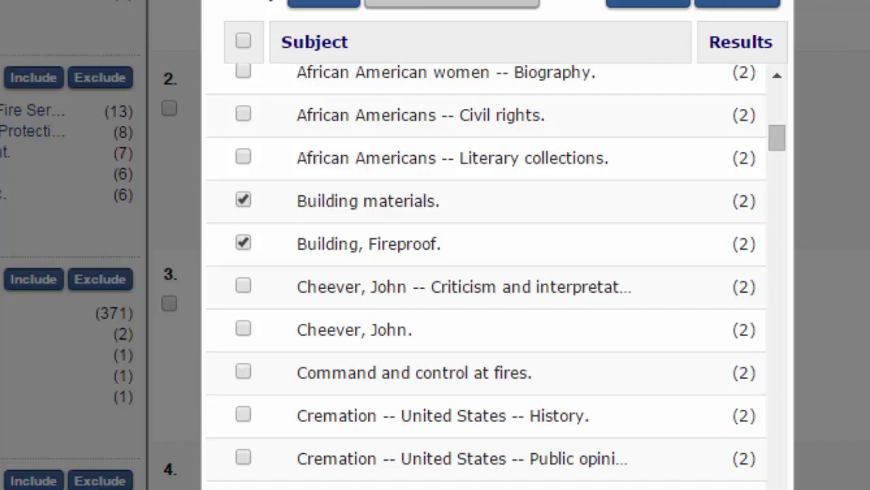
pyautogui.scroll(-2, 486, 272)
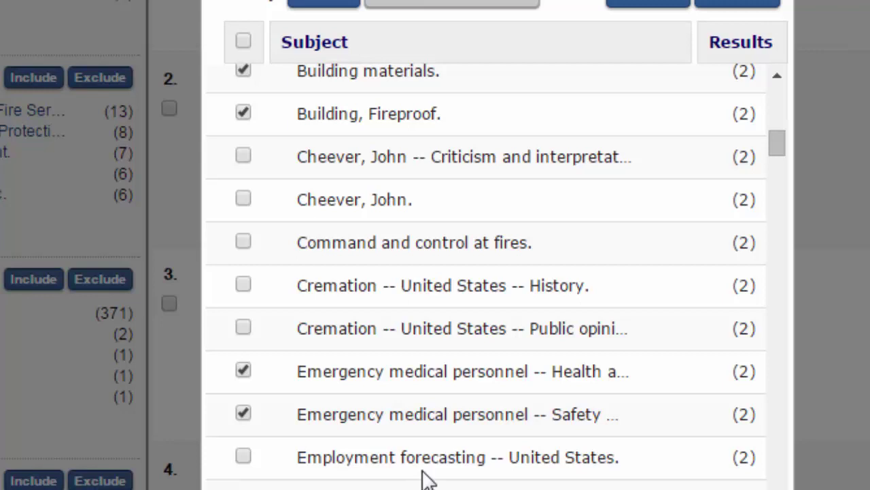
pyautogui.scroll(-2, 462, 469)
pyautogui.scroll(-2, 579, 406)
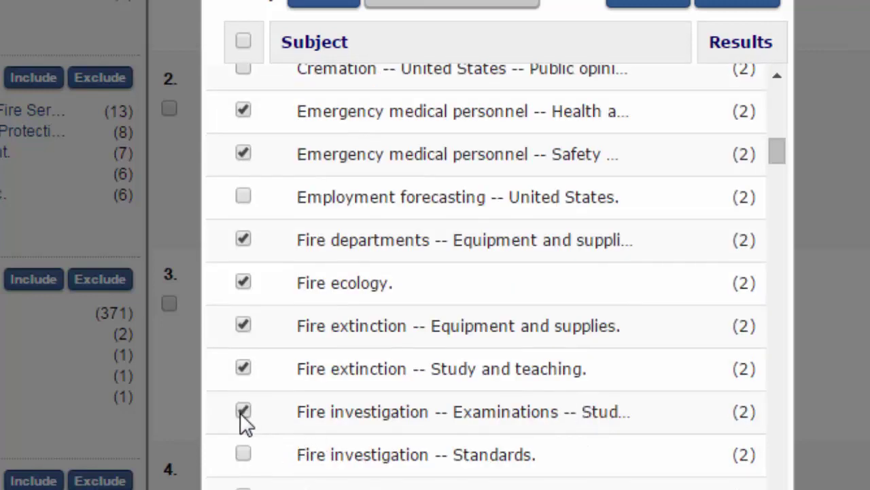
pyautogui.click(243, 454)
# Step: Include all ticked subjects, narrowing the fire results from 381 to 60
pyautogui.scroll(-3, 487, 272)
pyautogui.scroll(-5, 487, 272)
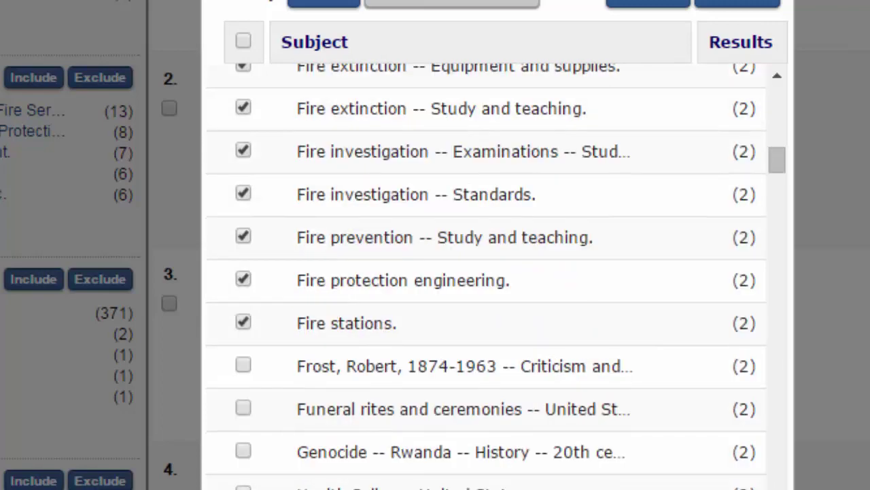
pyautogui.scroll(15, 561, 431)
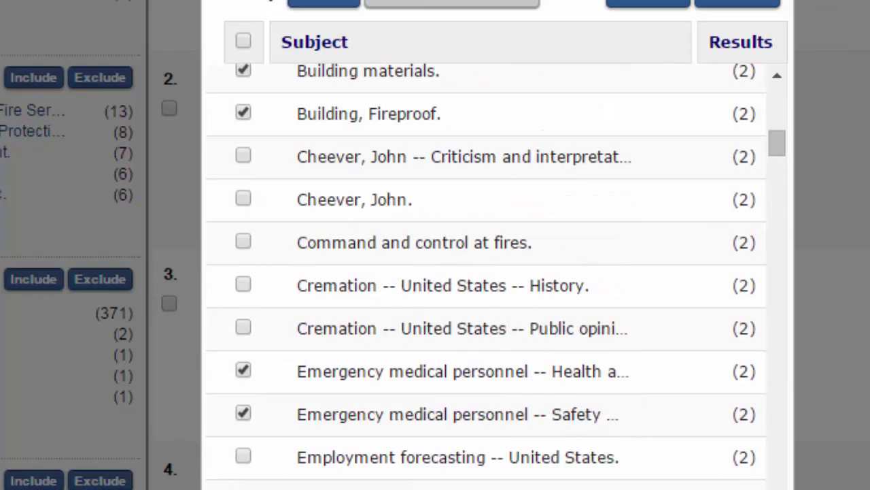
pyautogui.scroll(6, 561, 431)
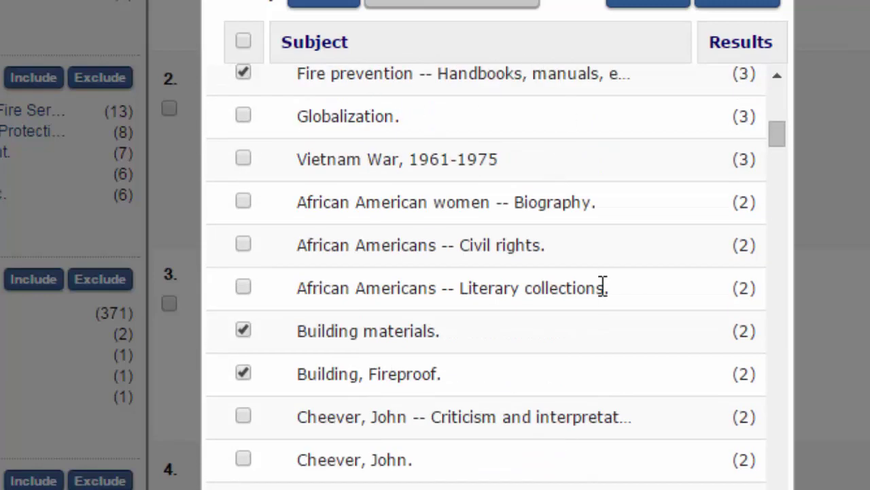
pyautogui.scroll(9, 575, 334)
pyautogui.scroll(3, 572, 289)
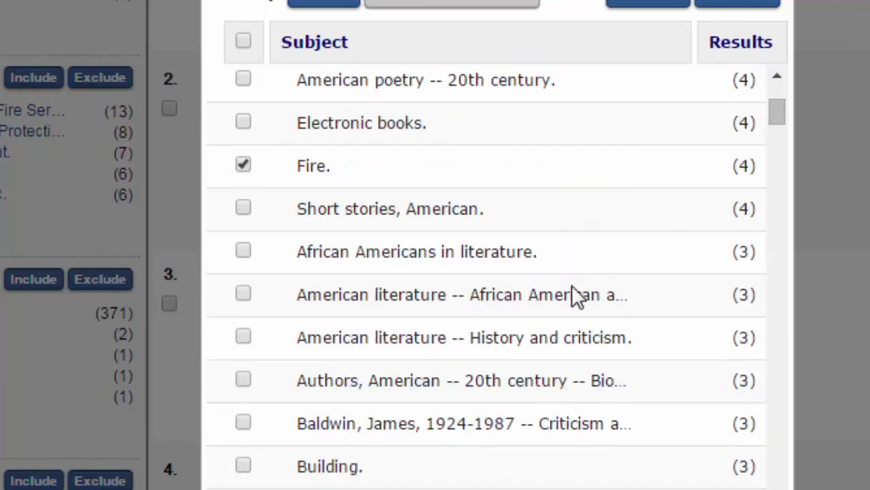
pyautogui.scroll(6, 569, 197)
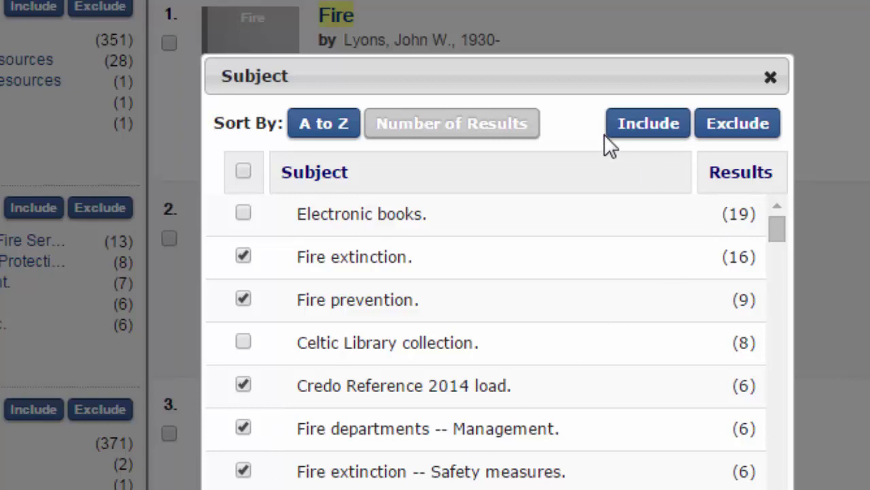
pyautogui.click(646, 123)
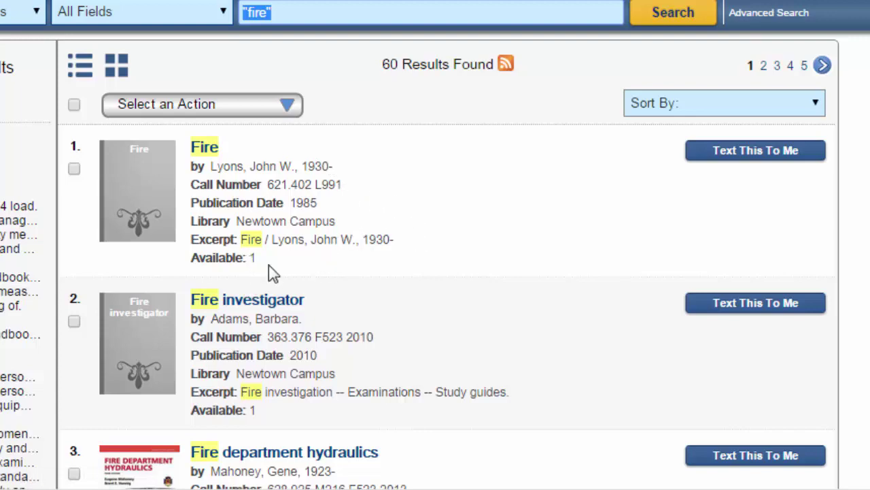
pyautogui.scroll(-2, 496, 206)
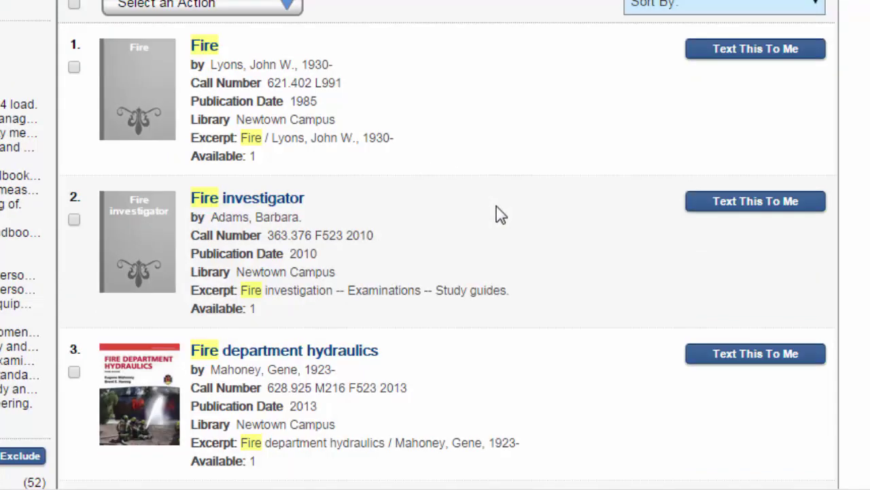
pyautogui.scroll(-4, 497, 215)
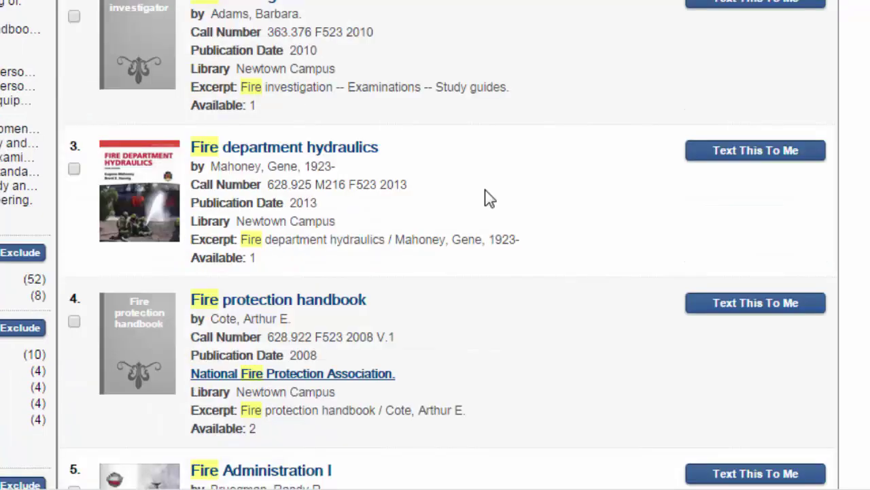
pyautogui.scroll(-8, 486, 197)
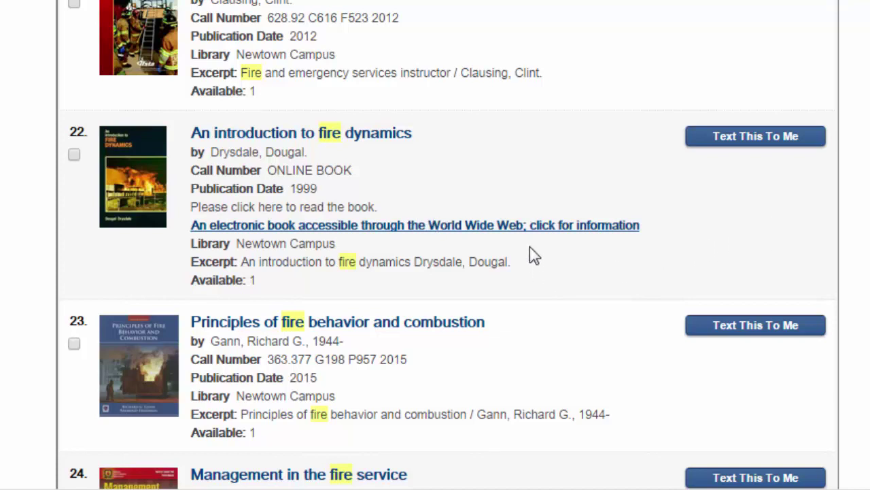
# Step: Open the online copy of 'An introduction to fire dynamics' from result 22 in its own tab
pyautogui.click(363, 231)
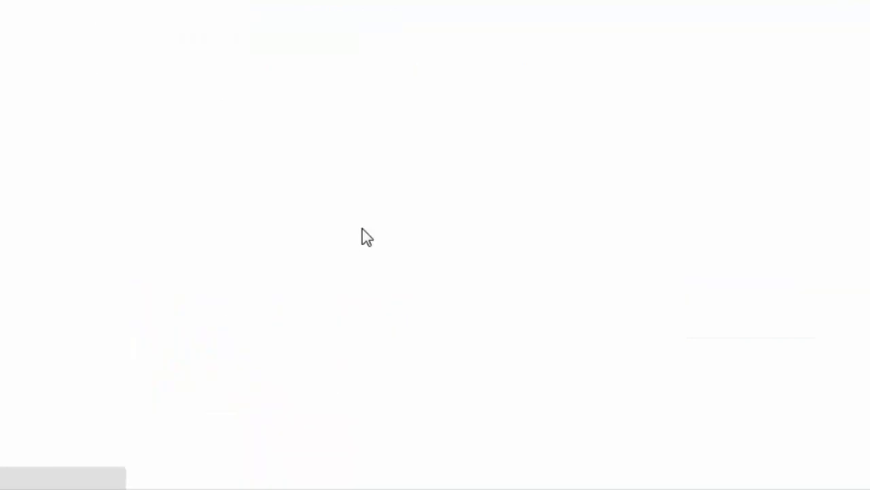
pyautogui.scroll(-2, 614, 227)
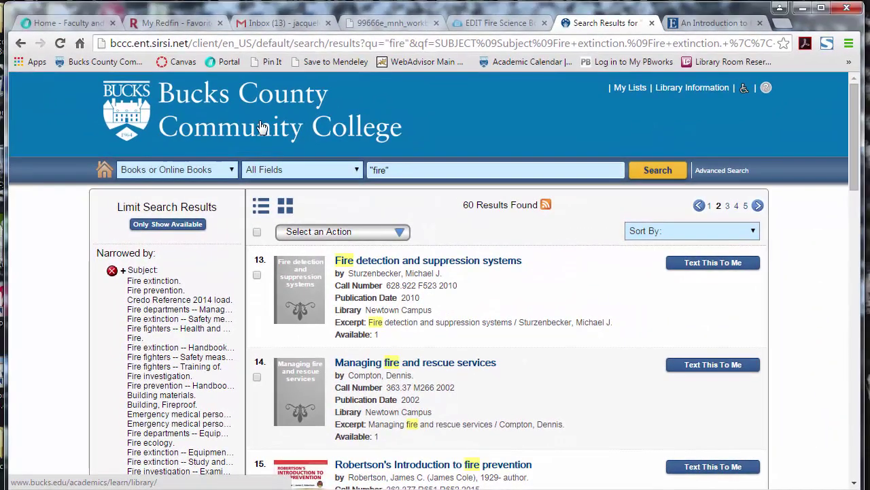
# Step: Return to the Bucks Library page via the college logo and scroll down its resources
pyautogui.click(208, 112)
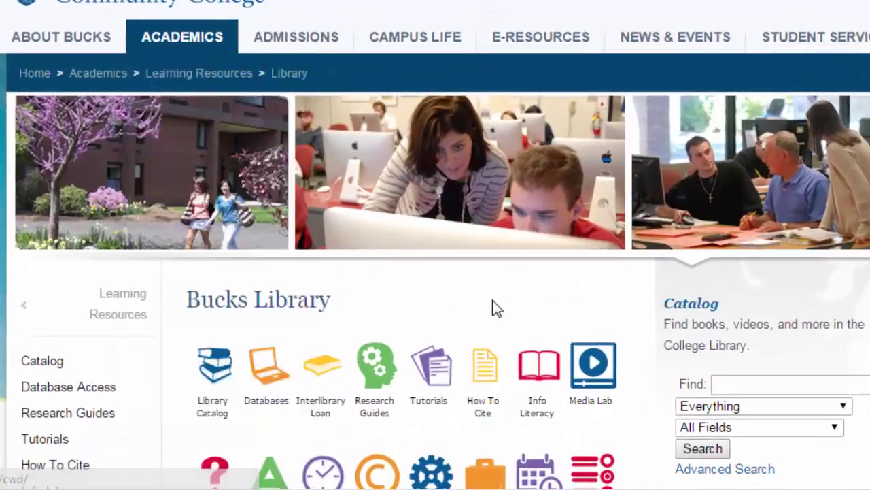
pyautogui.scroll(-1, 565, 293)
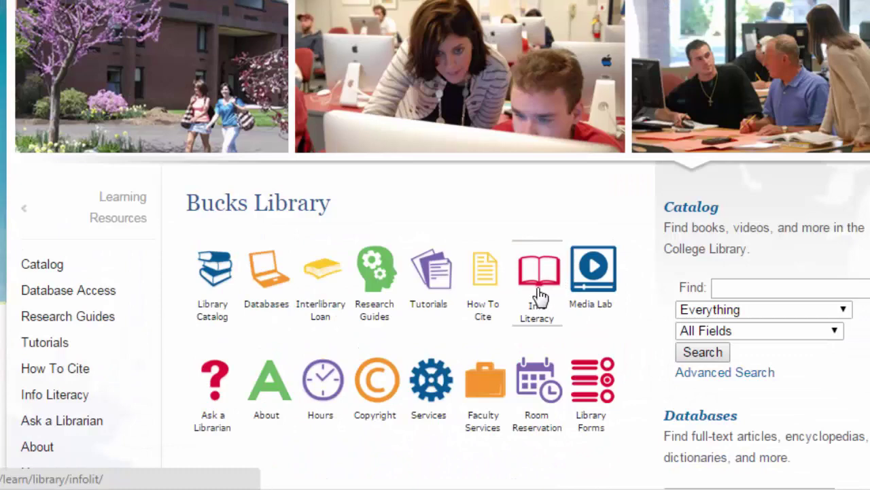
pyautogui.scroll(-1, 274, 455)
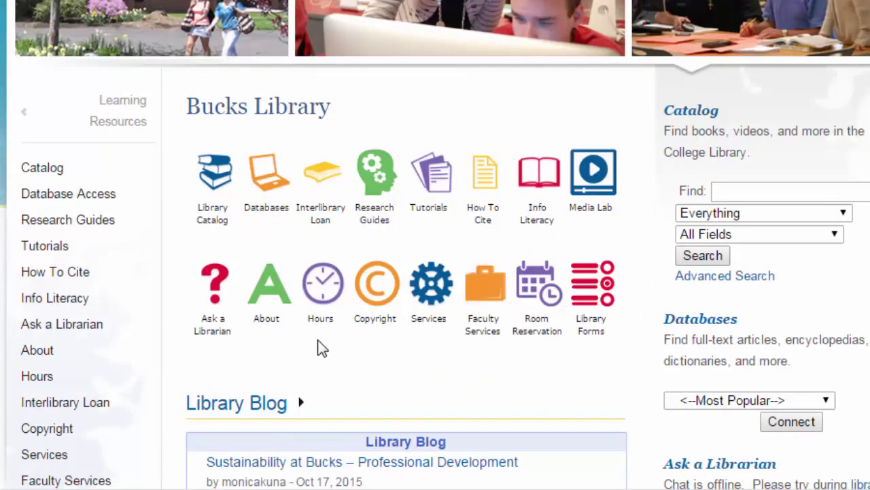